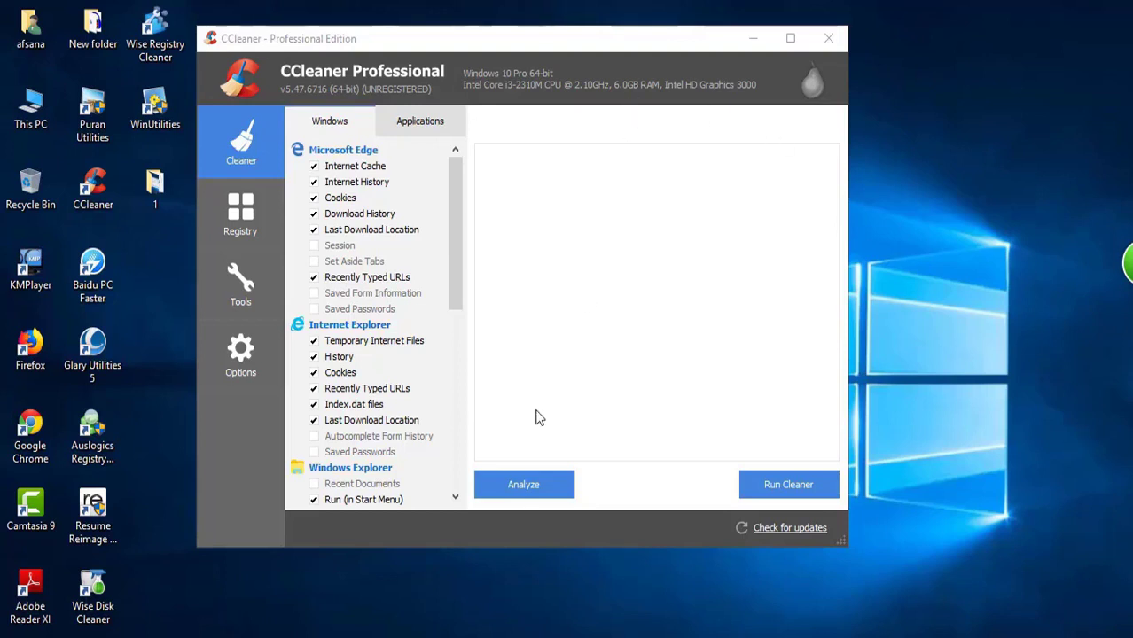
Analyze the PC for removable files, review the results, and look through the Tools, Options and Registry sections
click(524, 495)
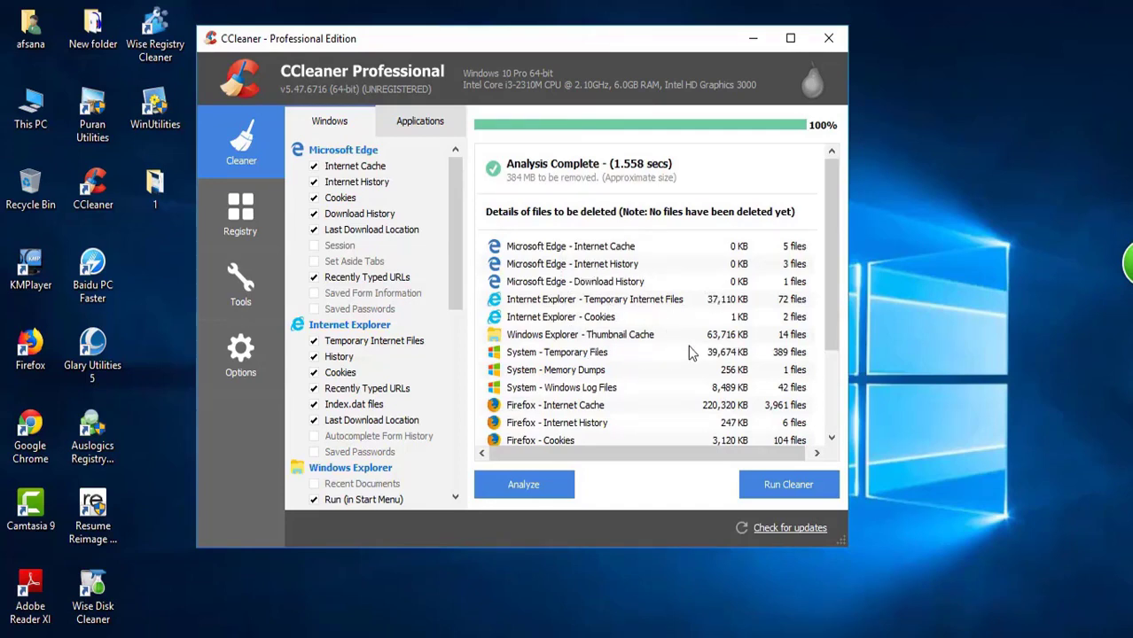
drag(832, 230, 837, 330)
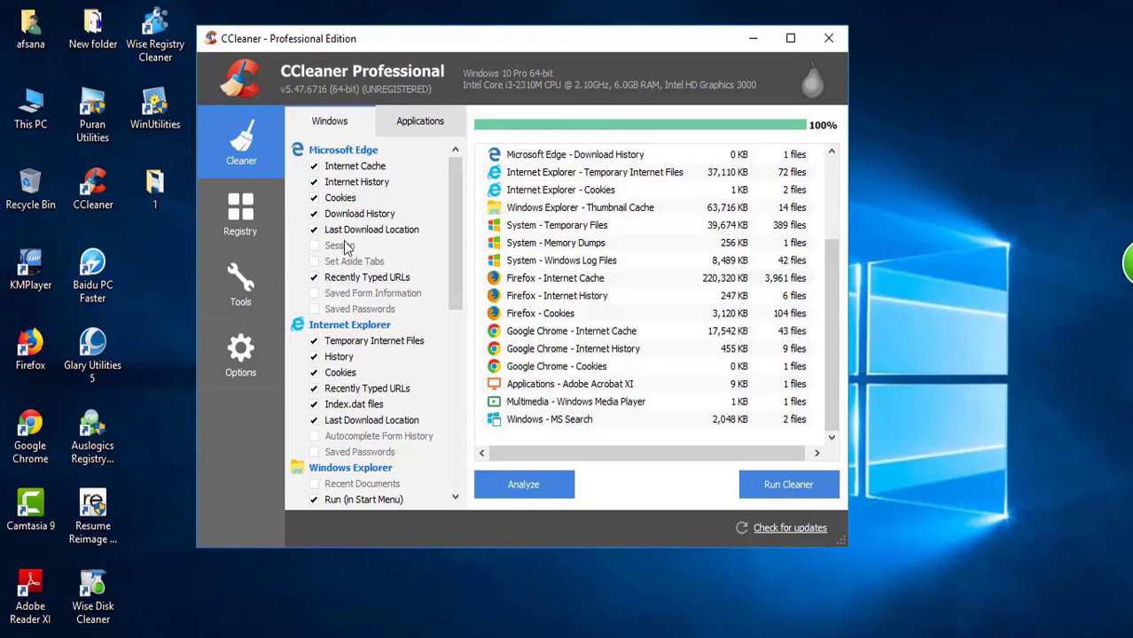
click(240, 284)
click(240, 354)
click(255, 226)
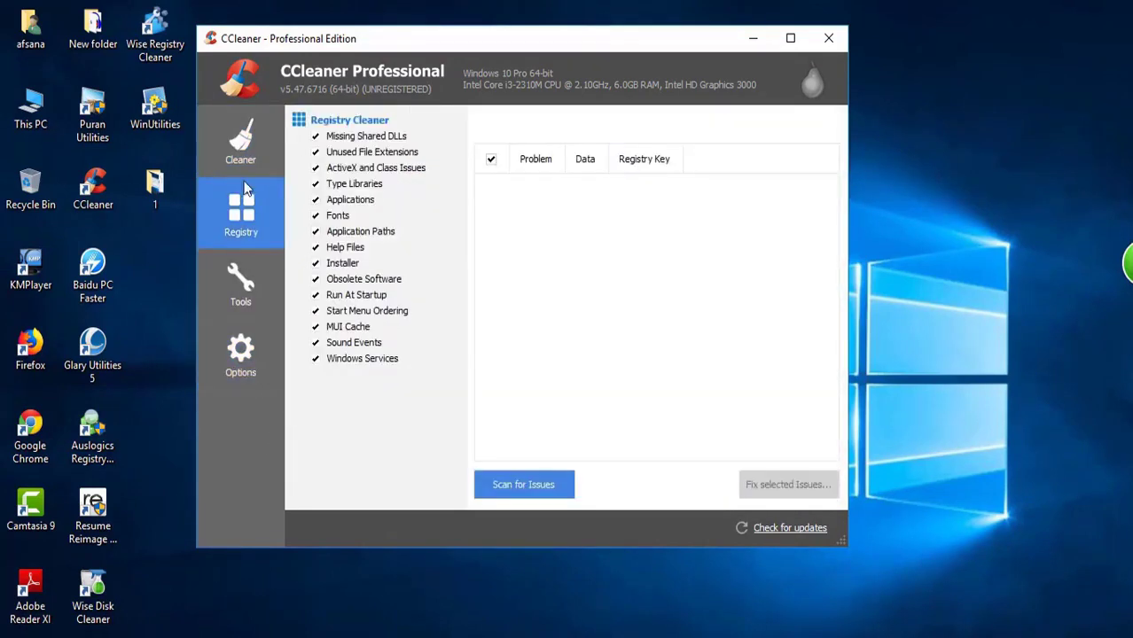
click(240, 142)
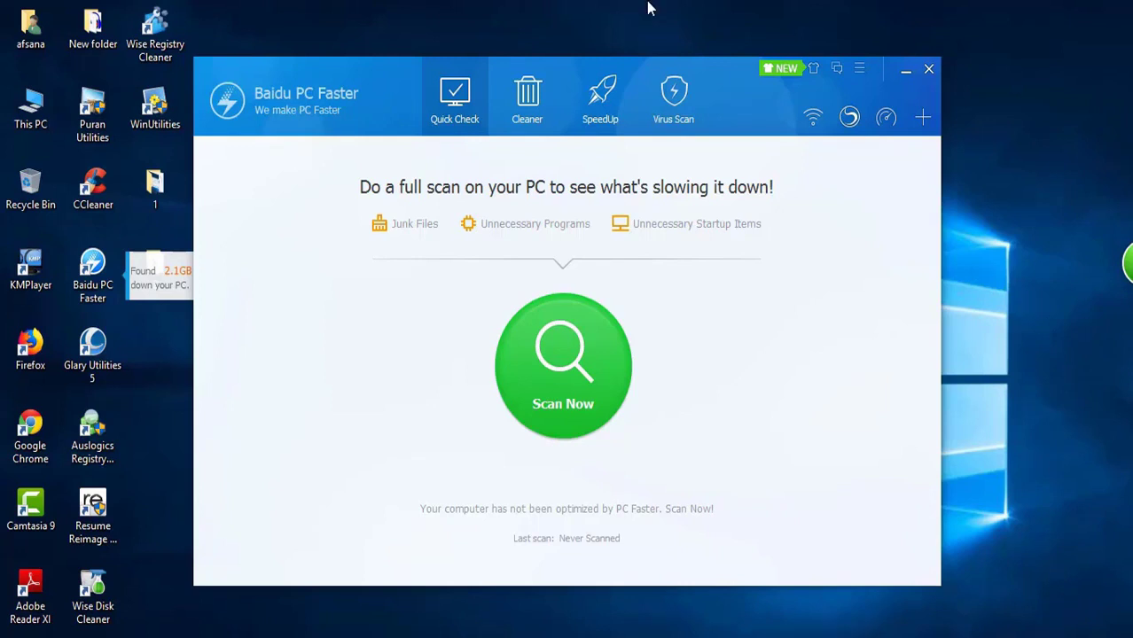
Switch to Baidu PC Faster and look at its Cleaner, SpeedUp and Virus Scan features
click(524, 103)
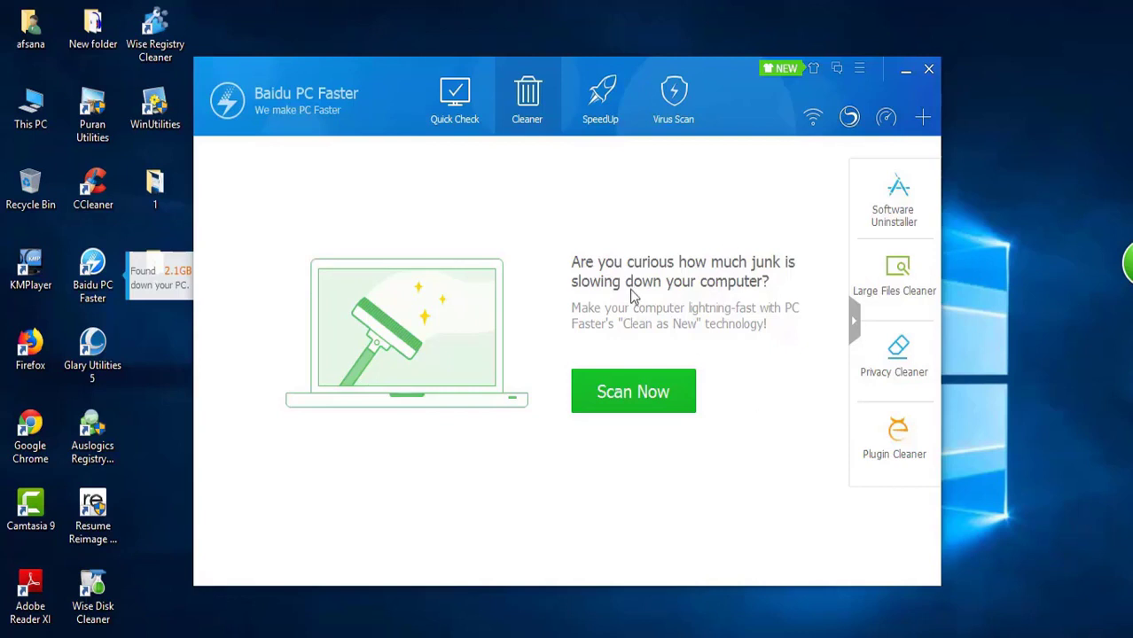
click(597, 102)
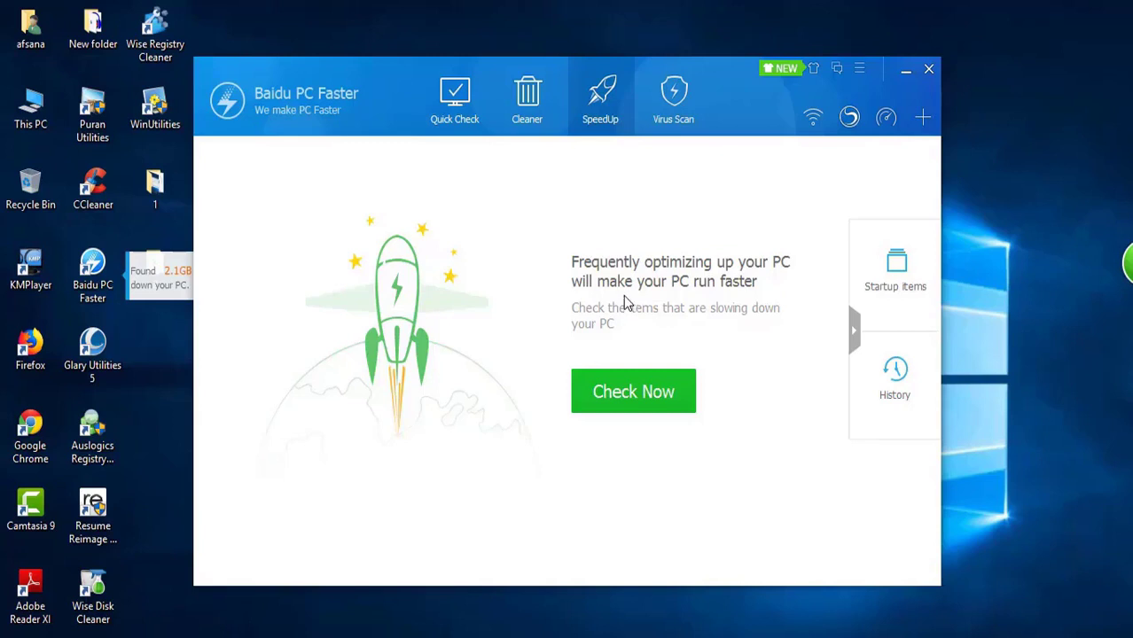
click(678, 92)
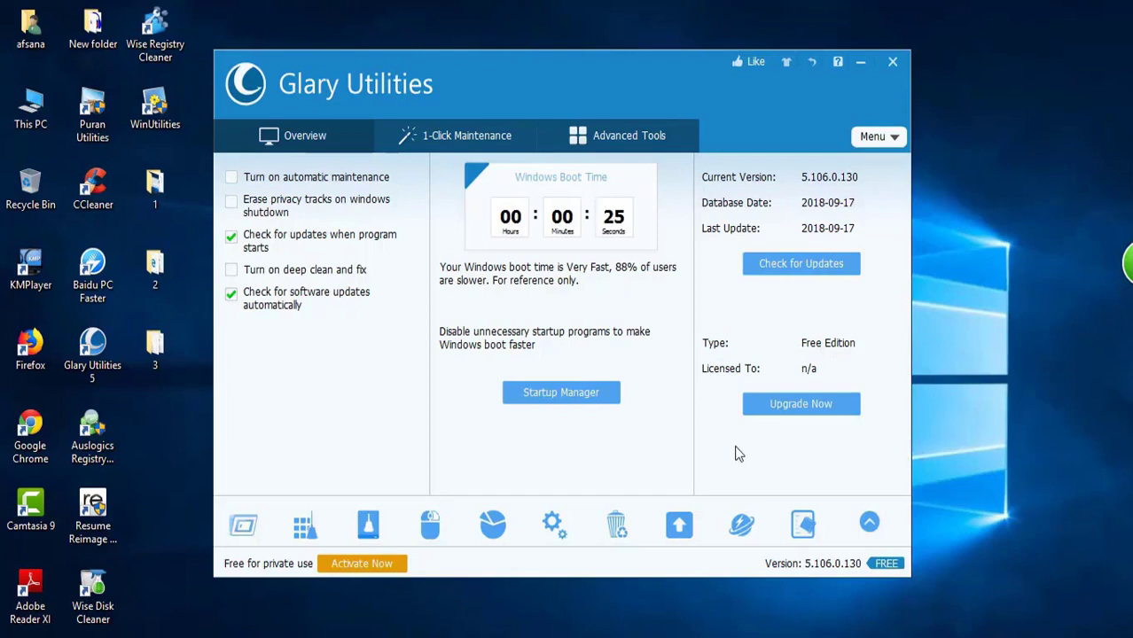
Switch to Glary Utilities, open its Disk Cleanup and review the Windows, browser and application cleanup tasks
click(372, 528)
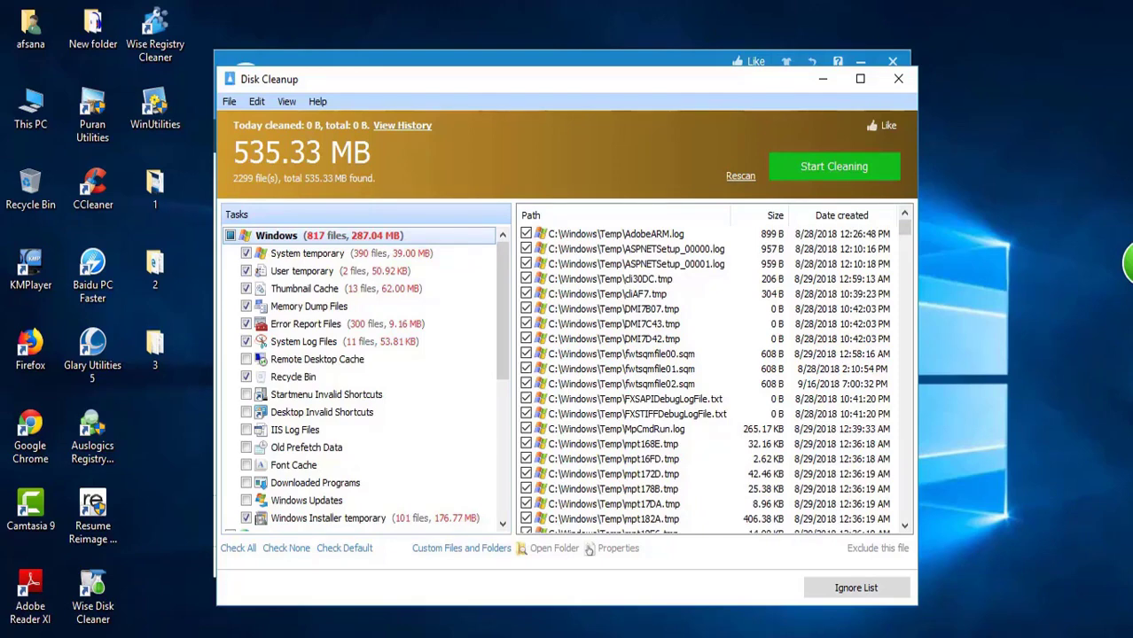
drag(499, 347, 499, 437)
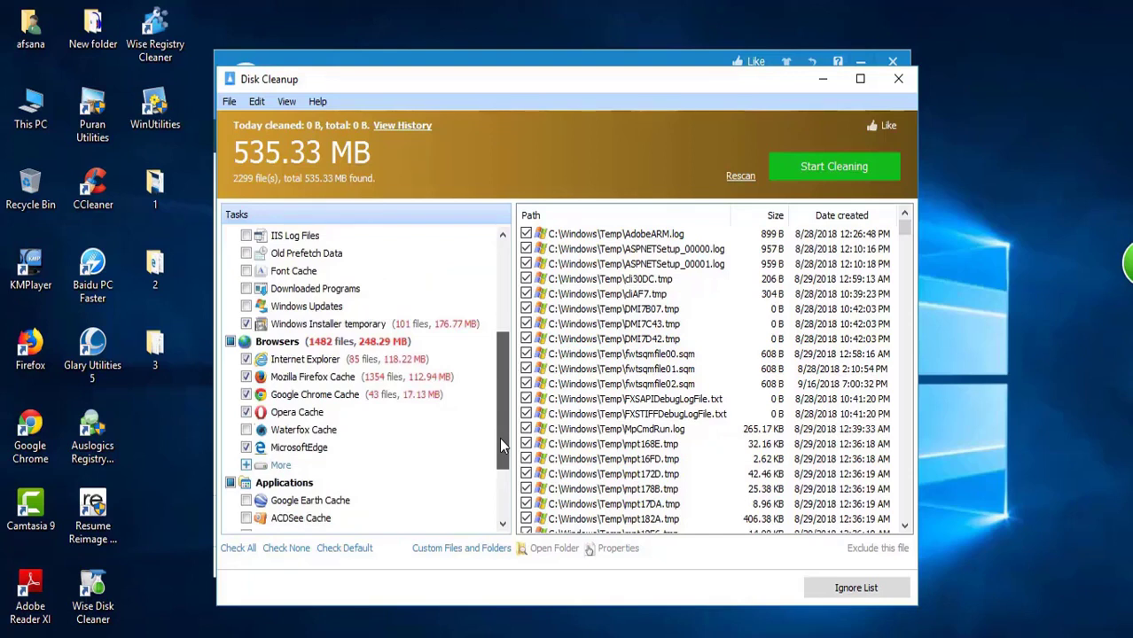
drag(499, 437, 500, 445)
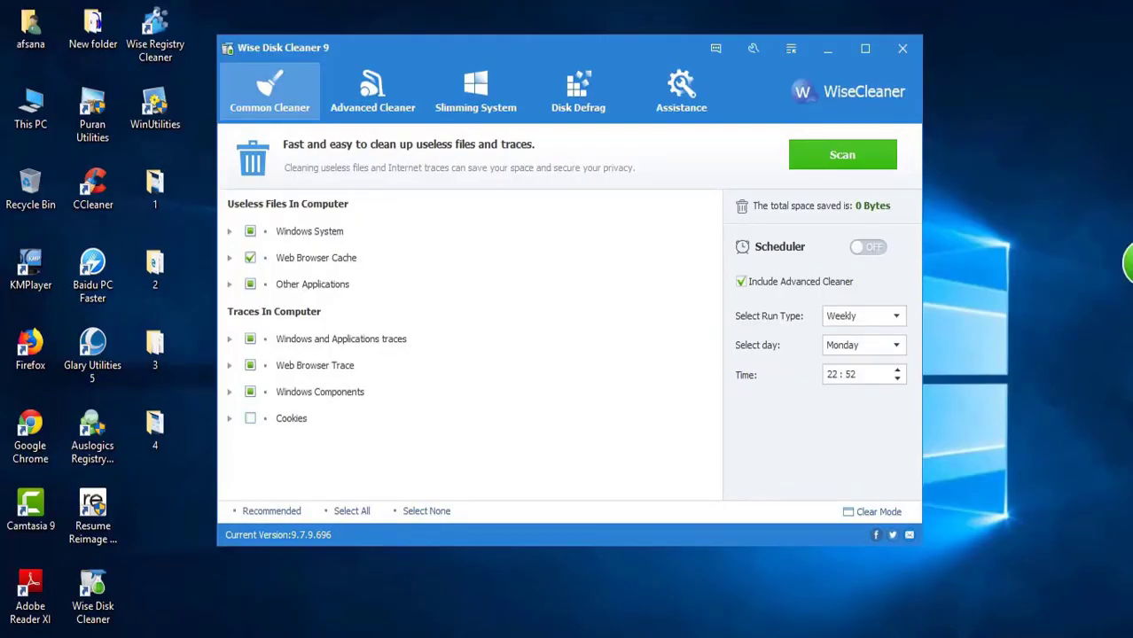
Switch to Wise Disk Cleaner, start a Common Cleaner scan and cancel it partway
click(857, 158)
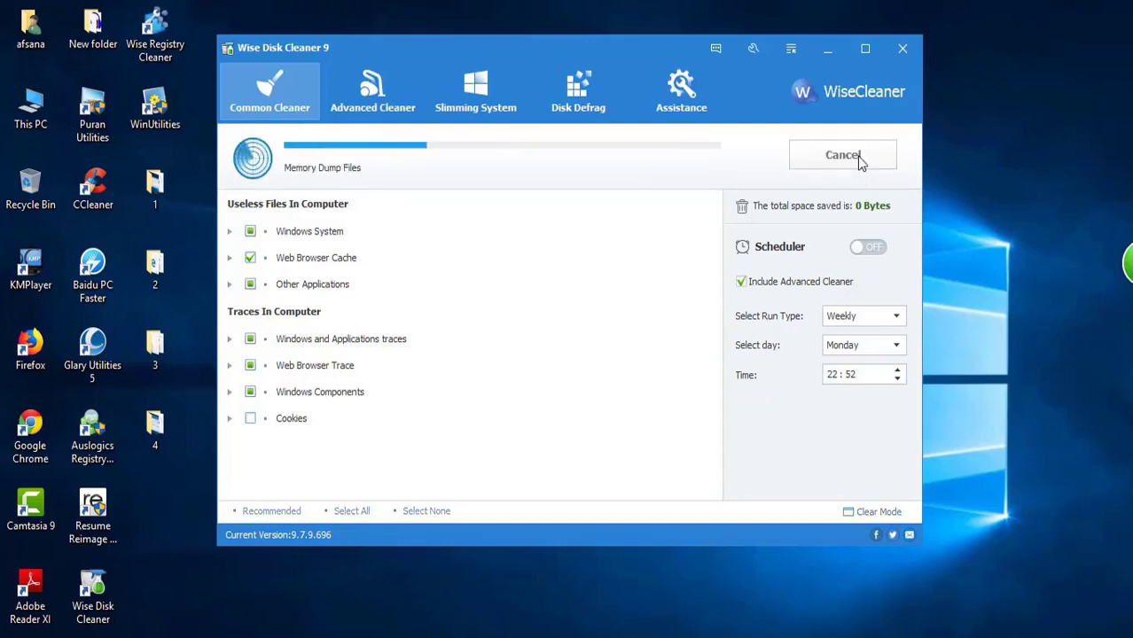
click(847, 157)
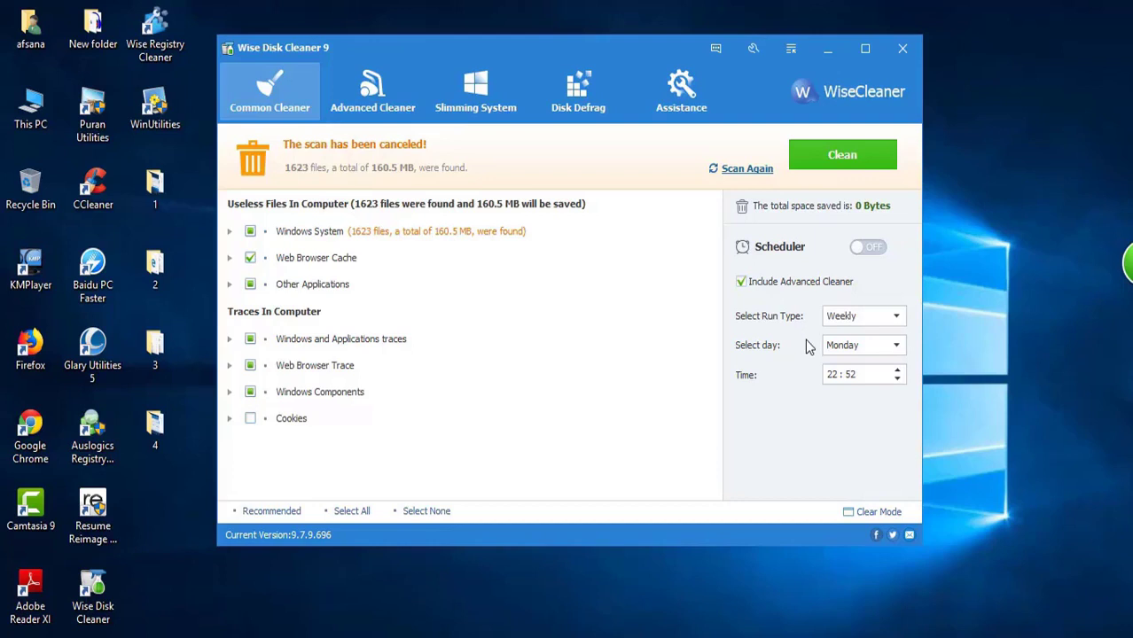
Check the available days for the weekly cleaning schedule and set its run time to 20:52
click(897, 347)
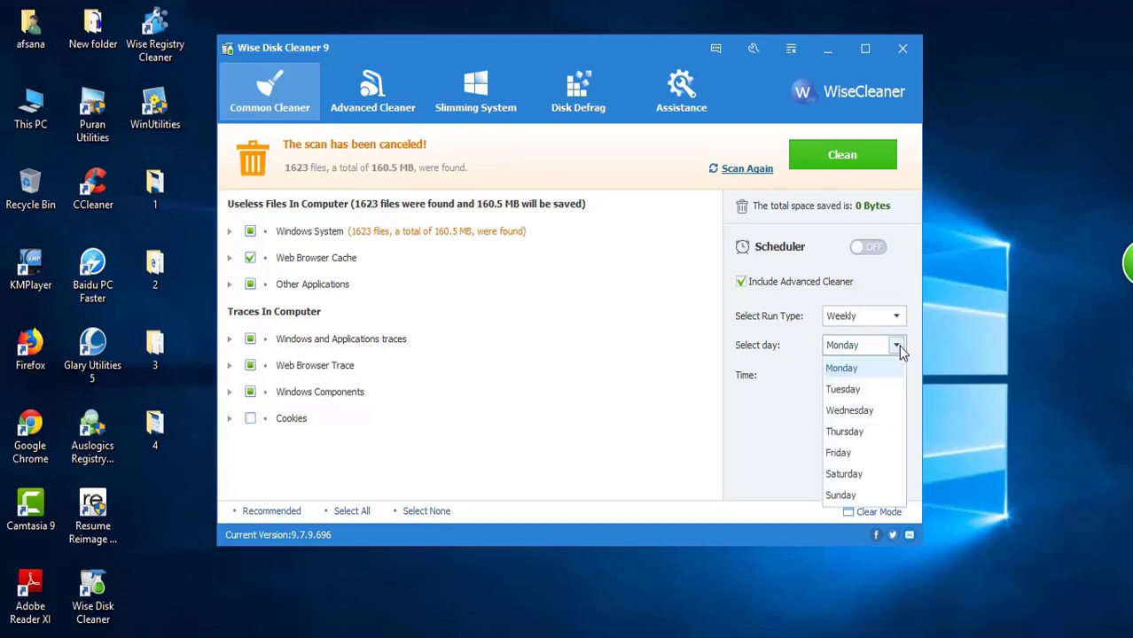
click(771, 452)
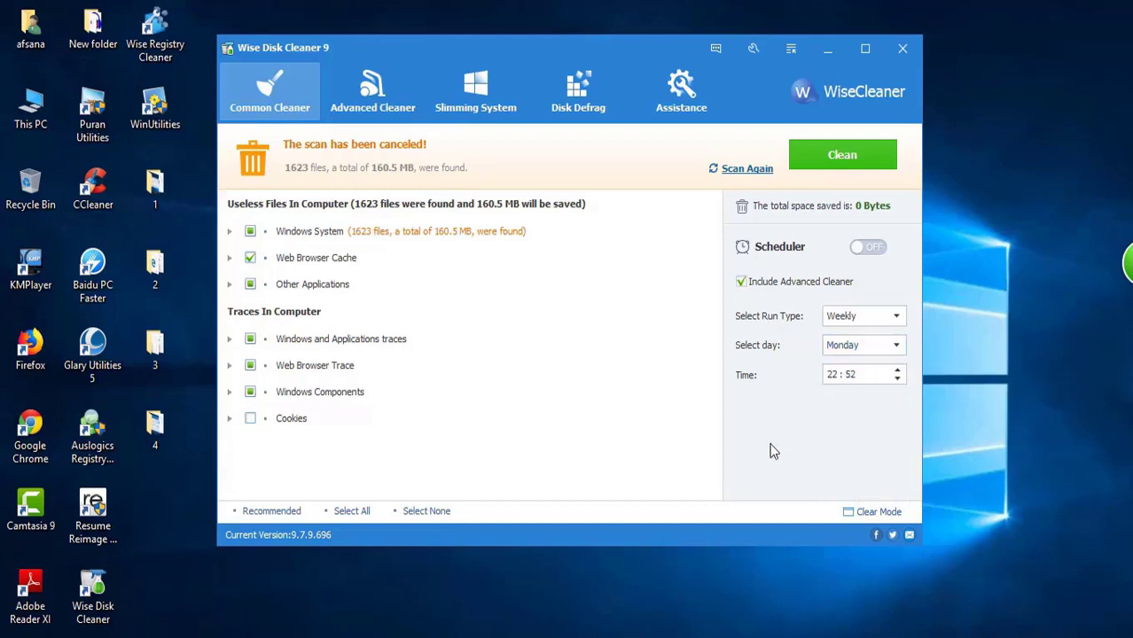
click(897, 380)
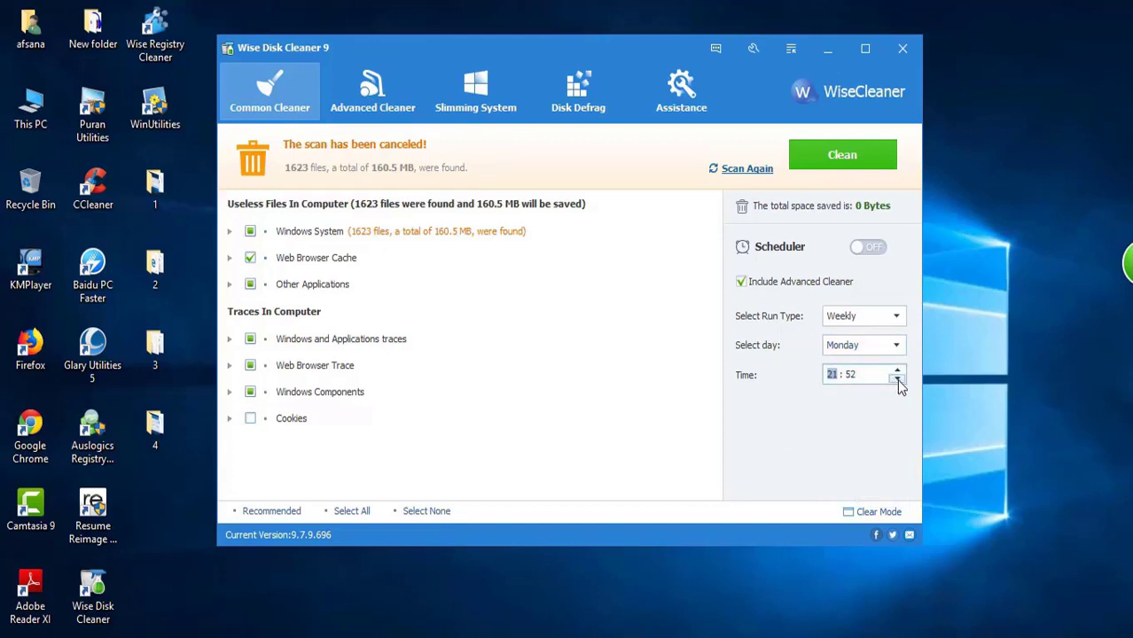
click(897, 380)
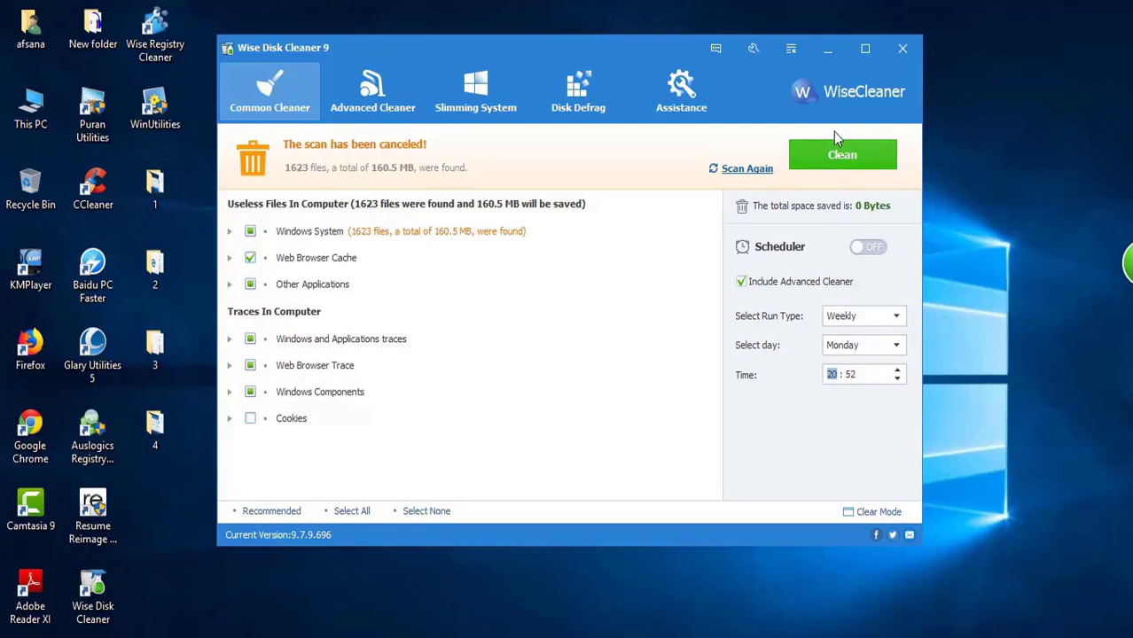
Check the scan location choices in Advanced Cleaner, and analyze all the listed drives in Disk Defrag
click(384, 110)
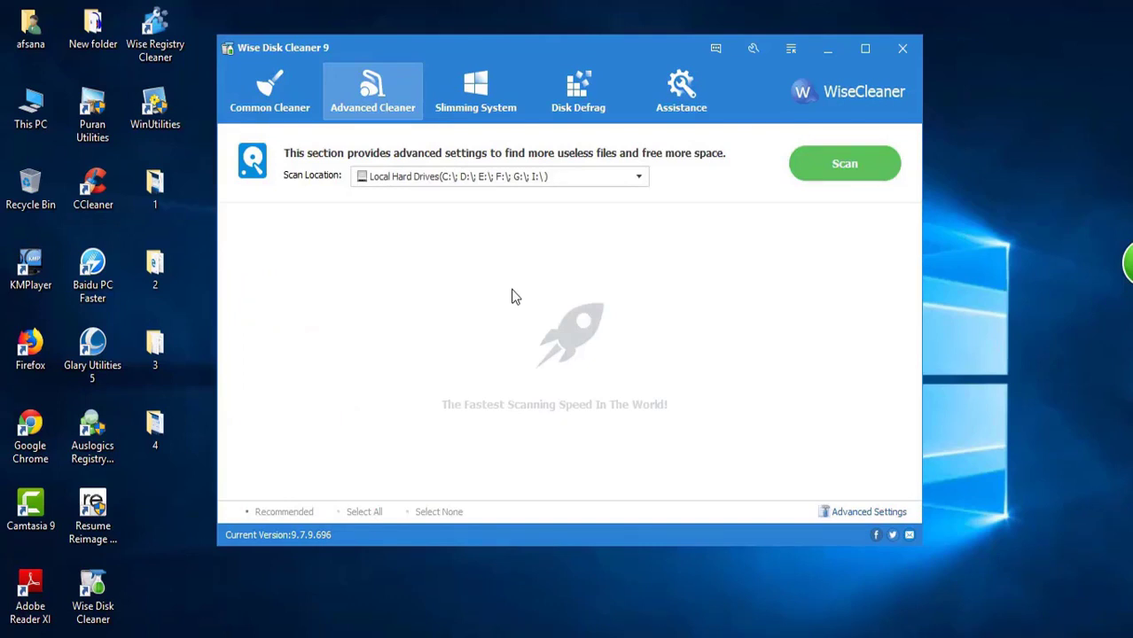
click(639, 177)
click(766, 306)
click(578, 93)
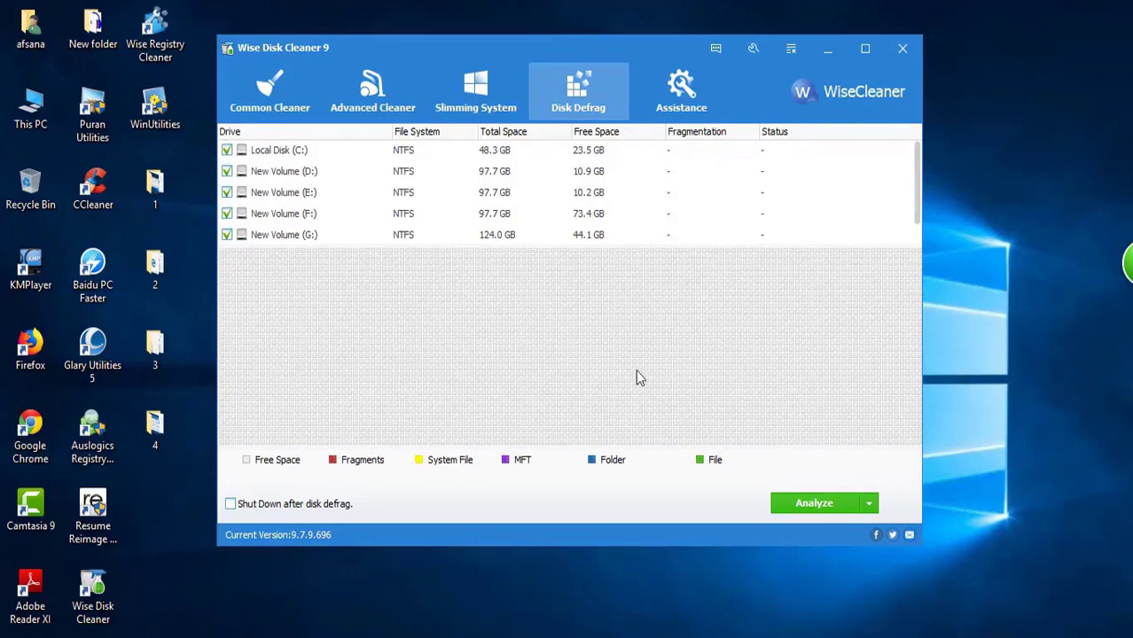
click(828, 507)
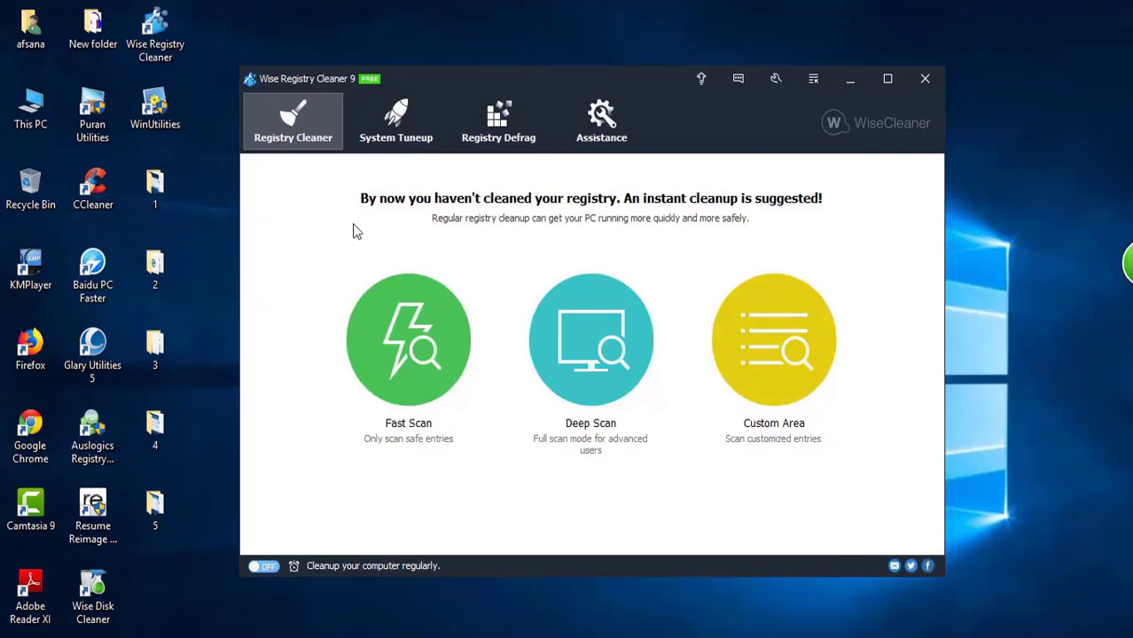
Switch to Wise Registry Cleaner, view the System Tuneup items and start a Registry Defrag analysis
click(384, 141)
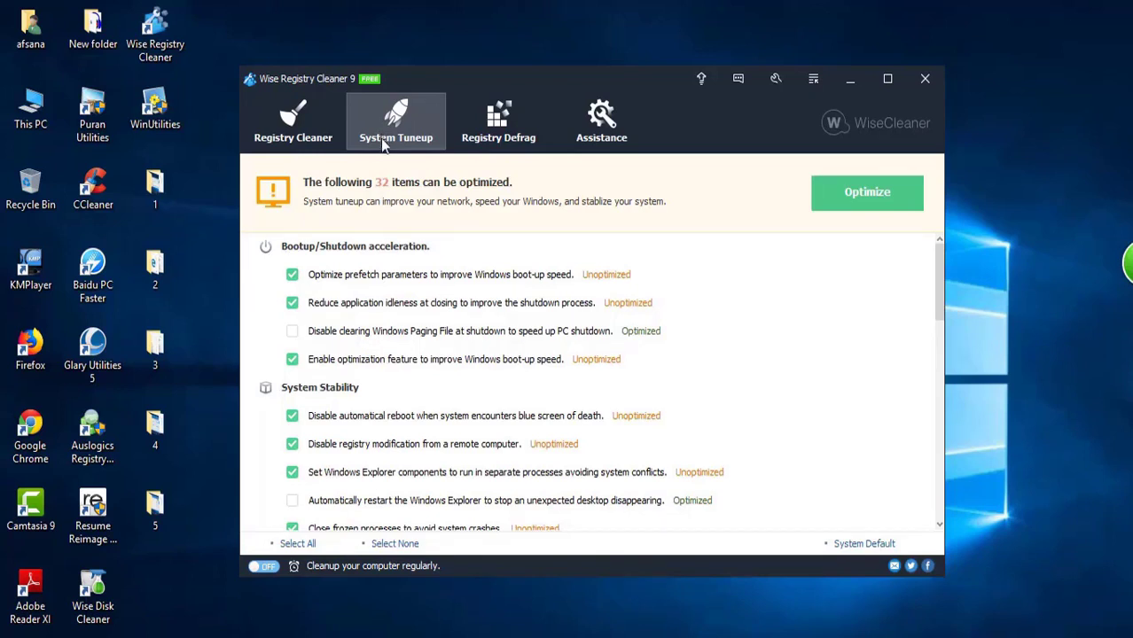
click(499, 143)
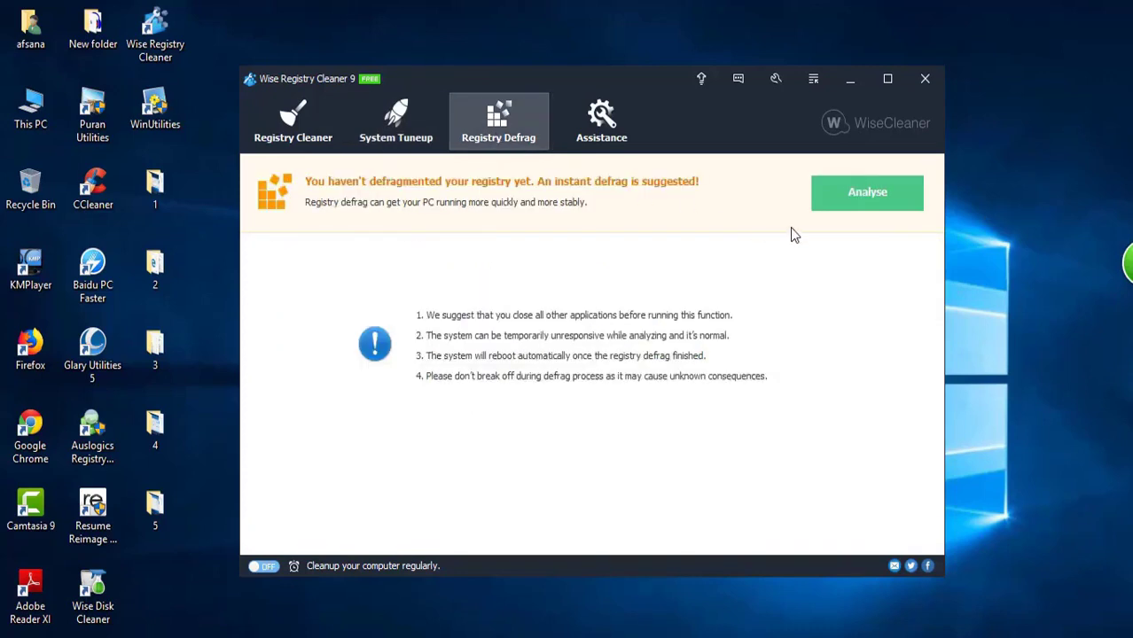
click(864, 191)
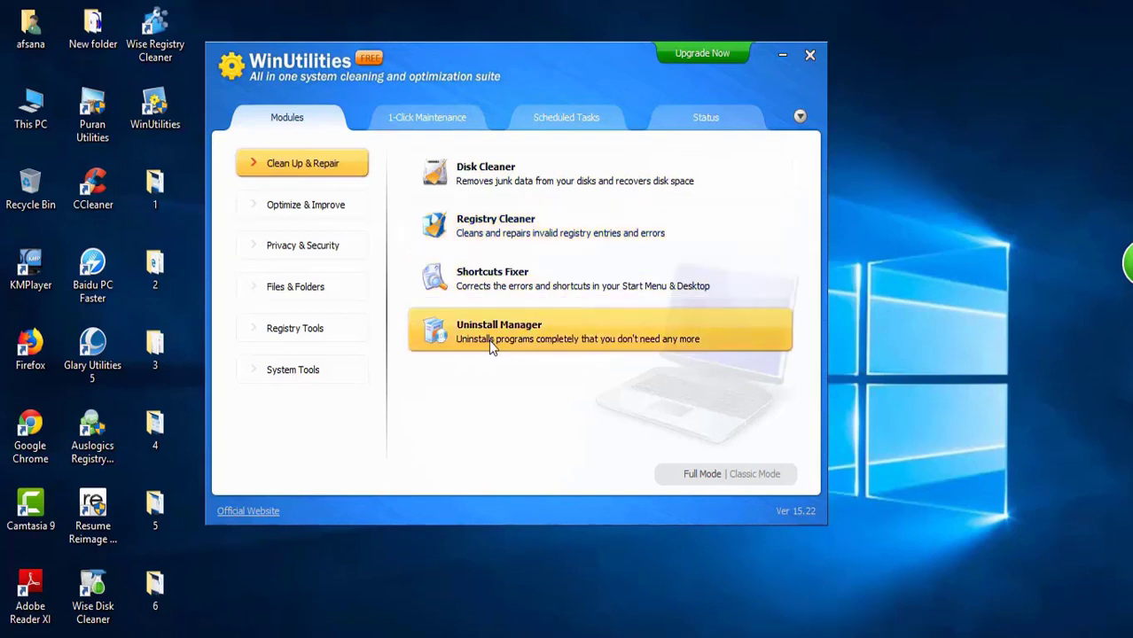
Switch to WinUtilities and look through its Optimize & Improve, Privacy & Security, Files & Folders and Registry Tools modules
click(328, 213)
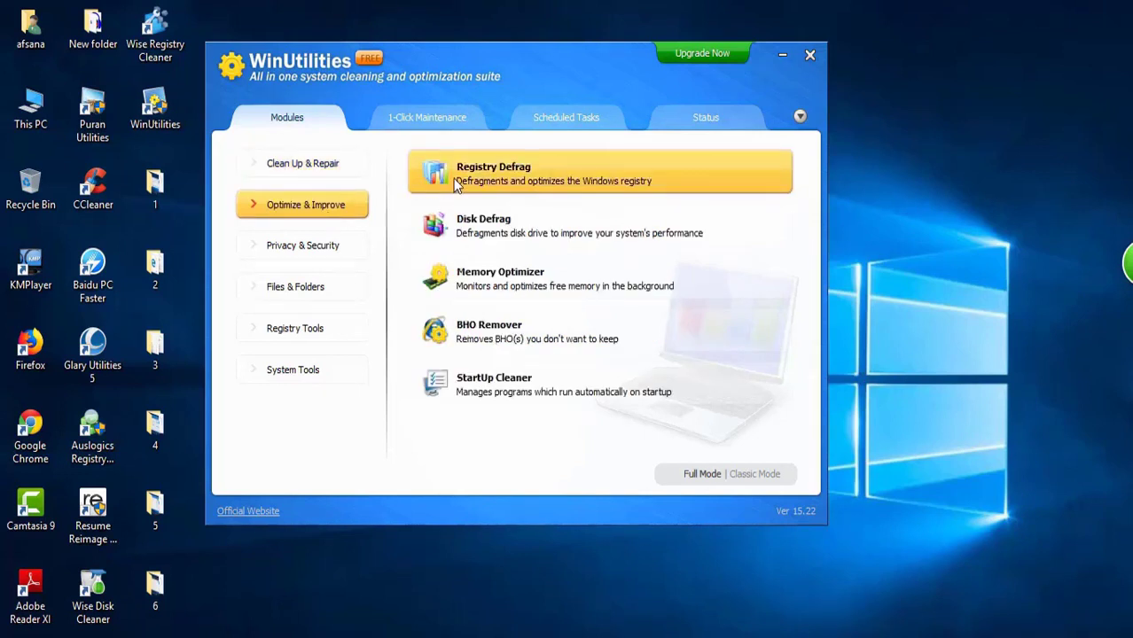
click(341, 249)
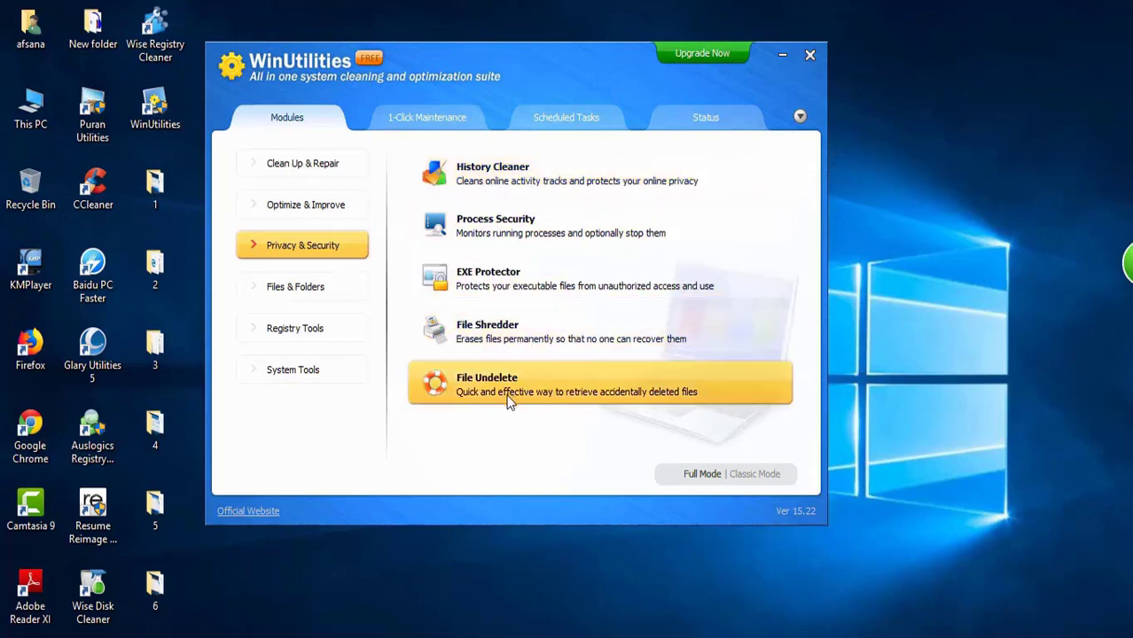
click(325, 299)
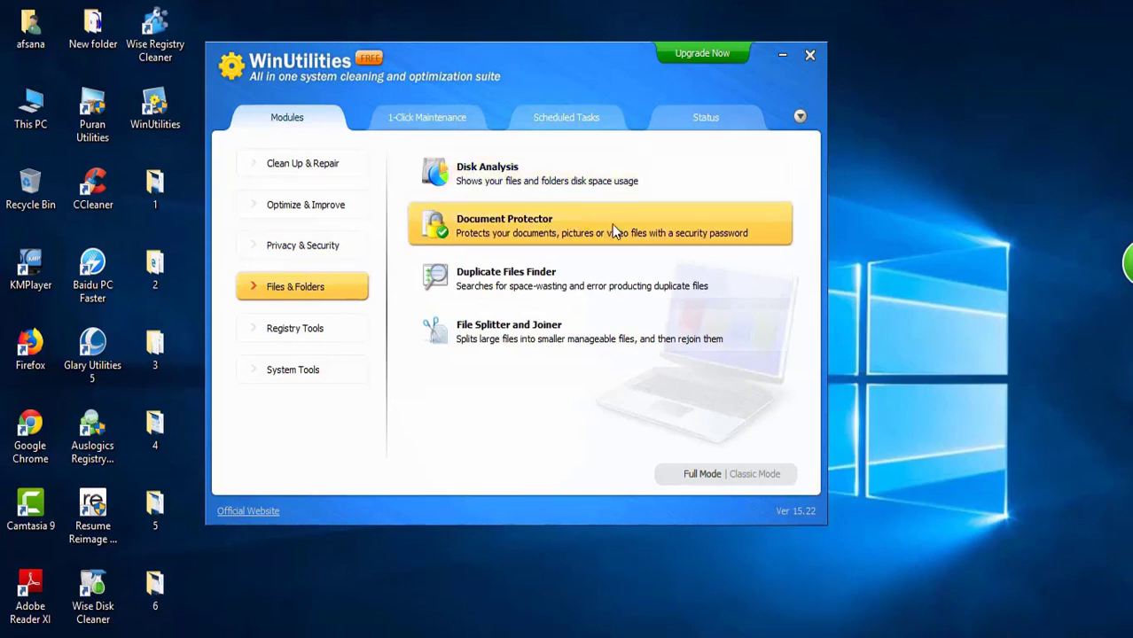
click(308, 330)
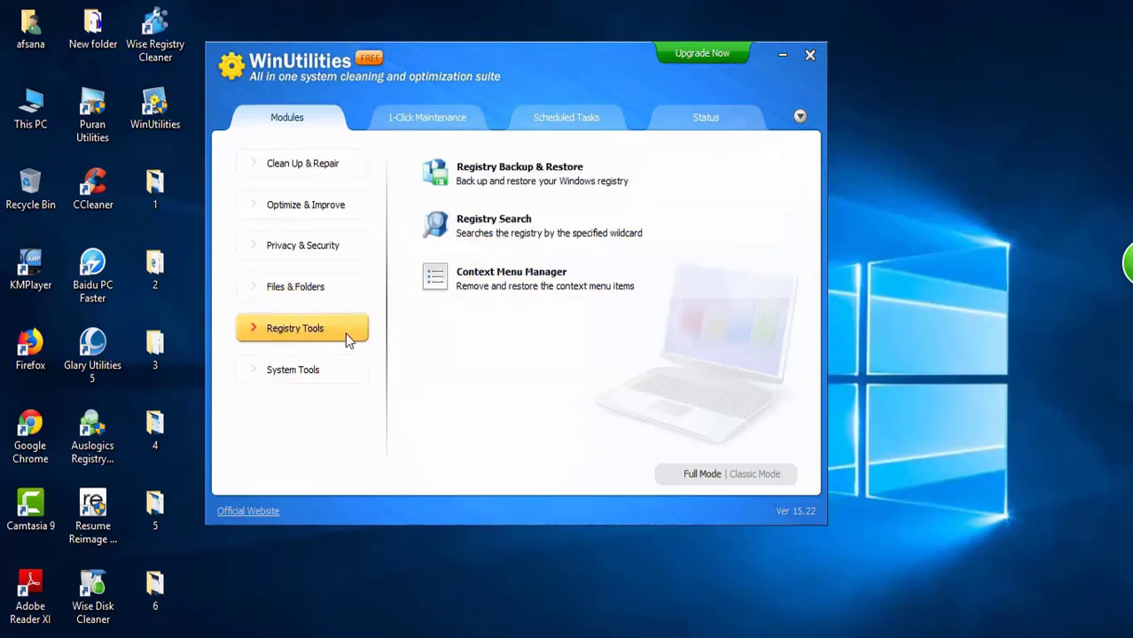